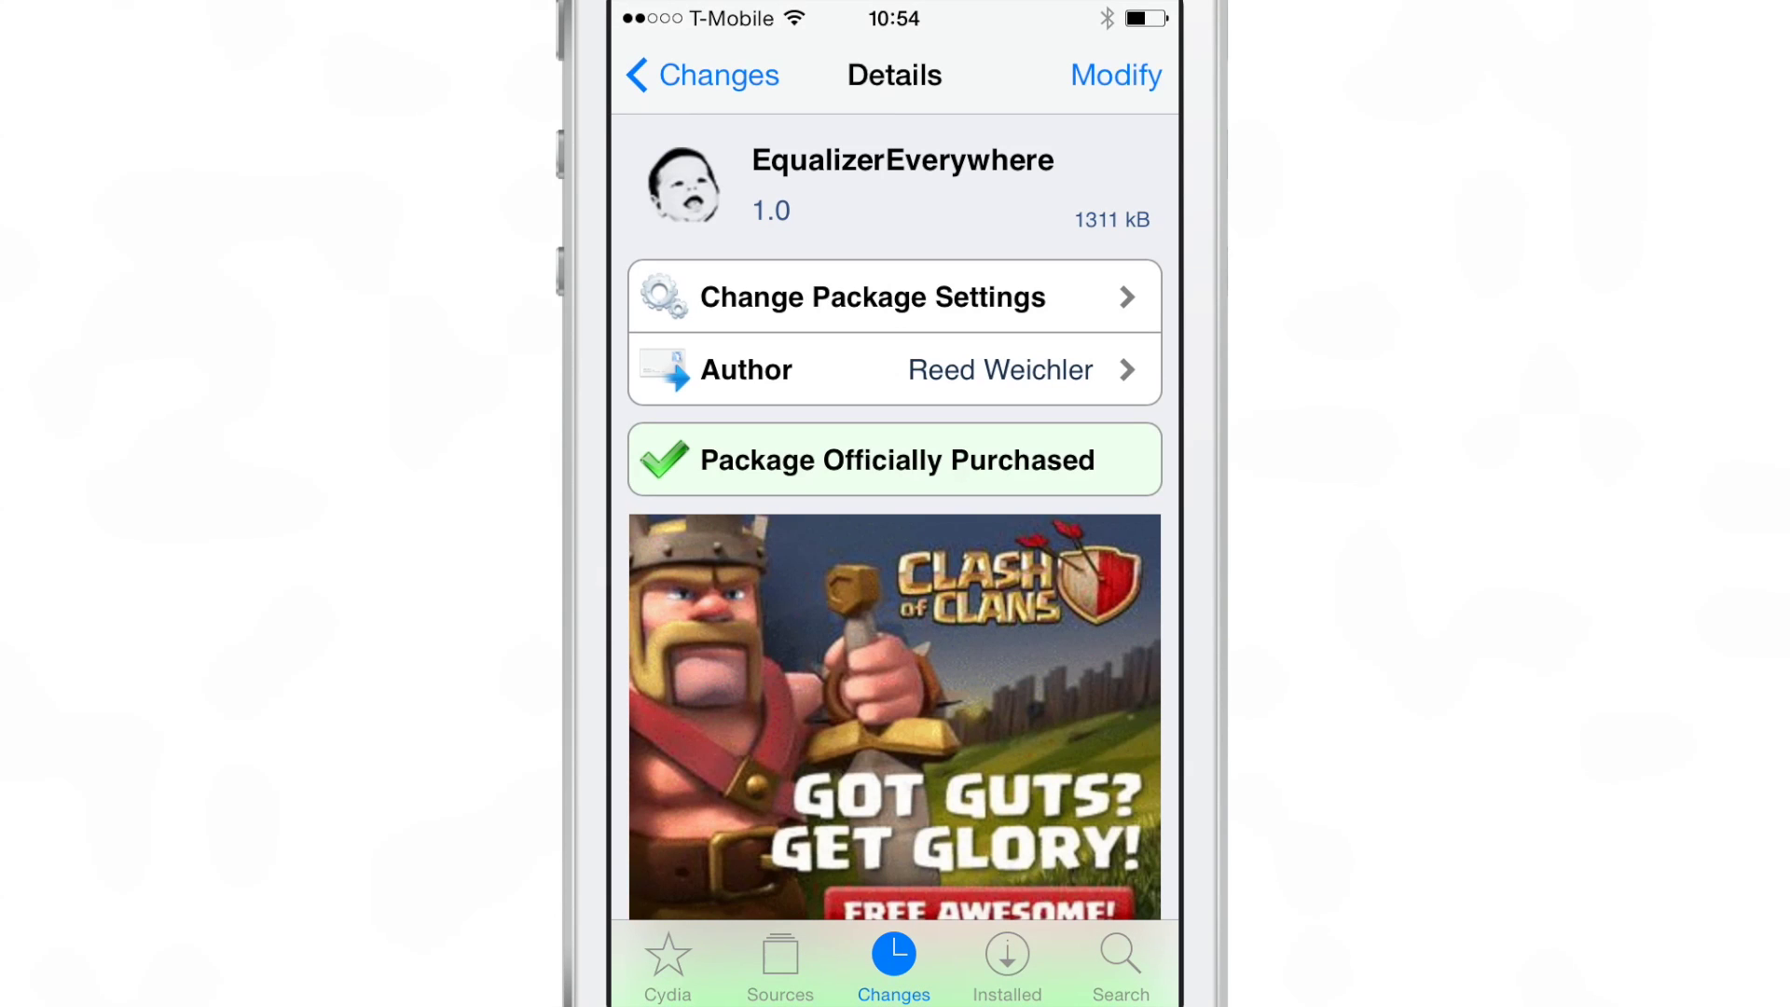
{"action": "scroll", "coordinate": [895, 560], "scroll_direction": "down", "scroll_amount": 10}
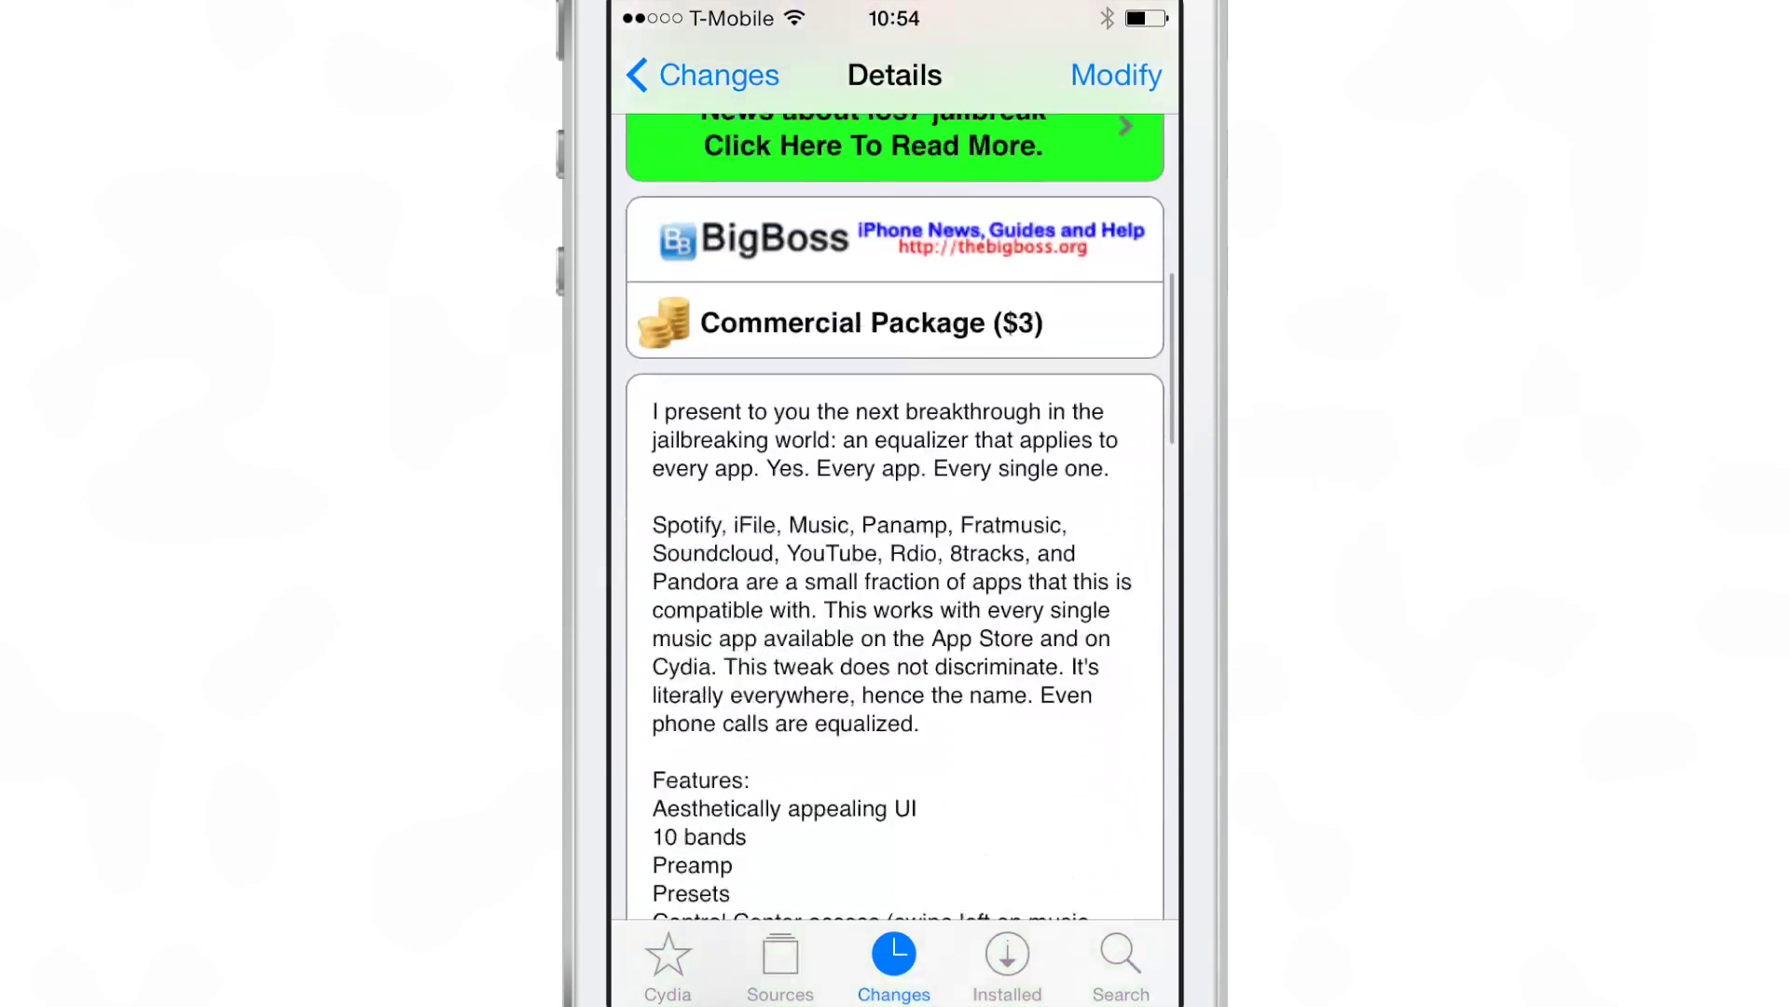
{"action": "scroll", "coordinate": [895, 560], "scroll_direction": "down", "scroll_amount": 5}
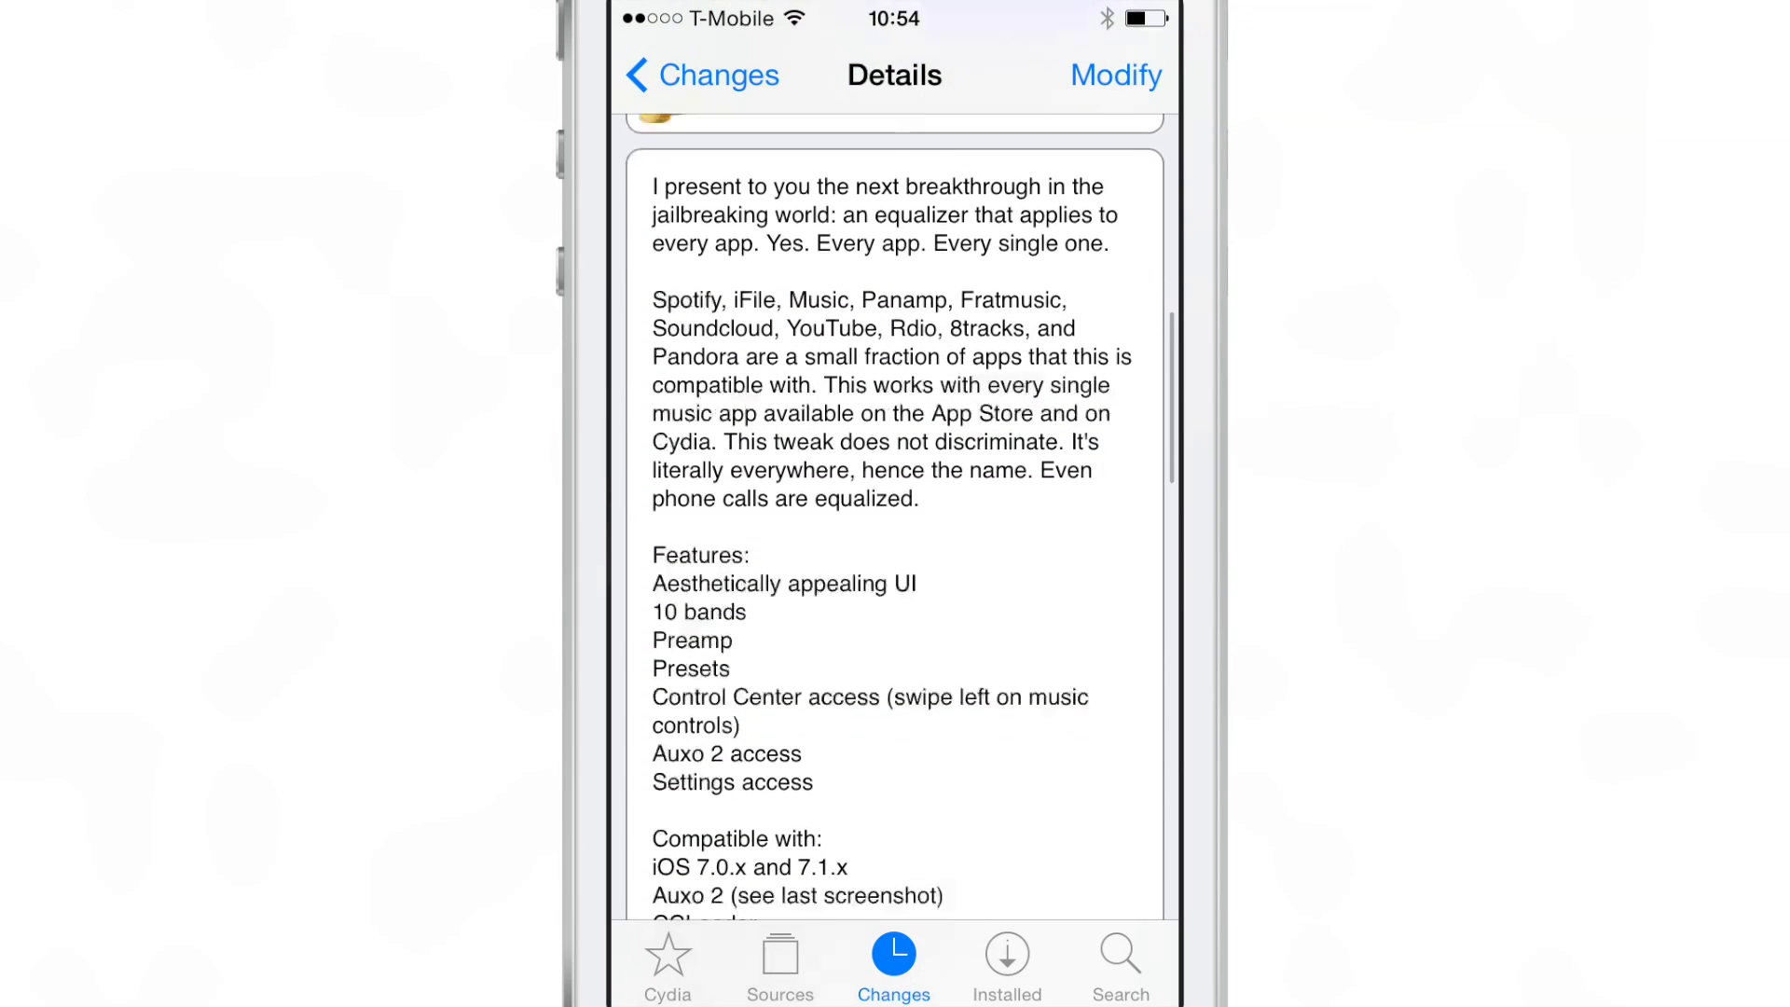
{"action": "scroll", "coordinate": [895, 560], "scroll_direction": "down", "scroll_amount": 2}
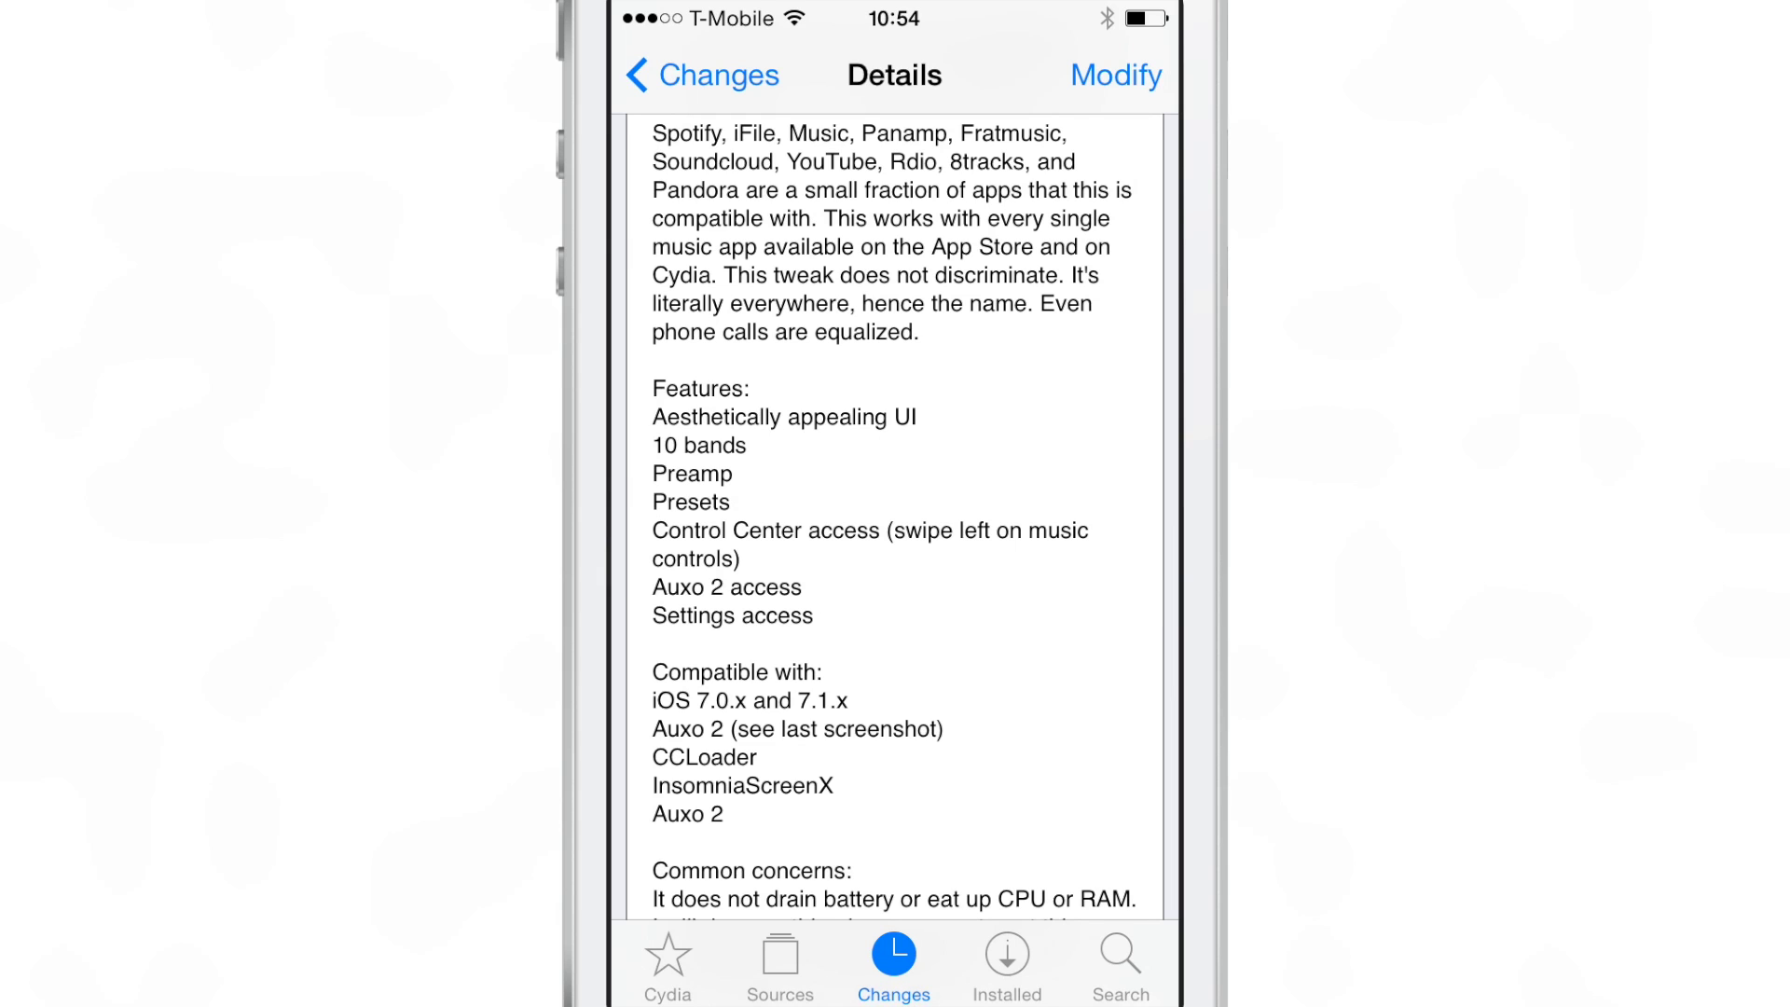
{"action": "scroll", "coordinate": [895, 560], "scroll_direction": "down", "scroll_amount": 5}
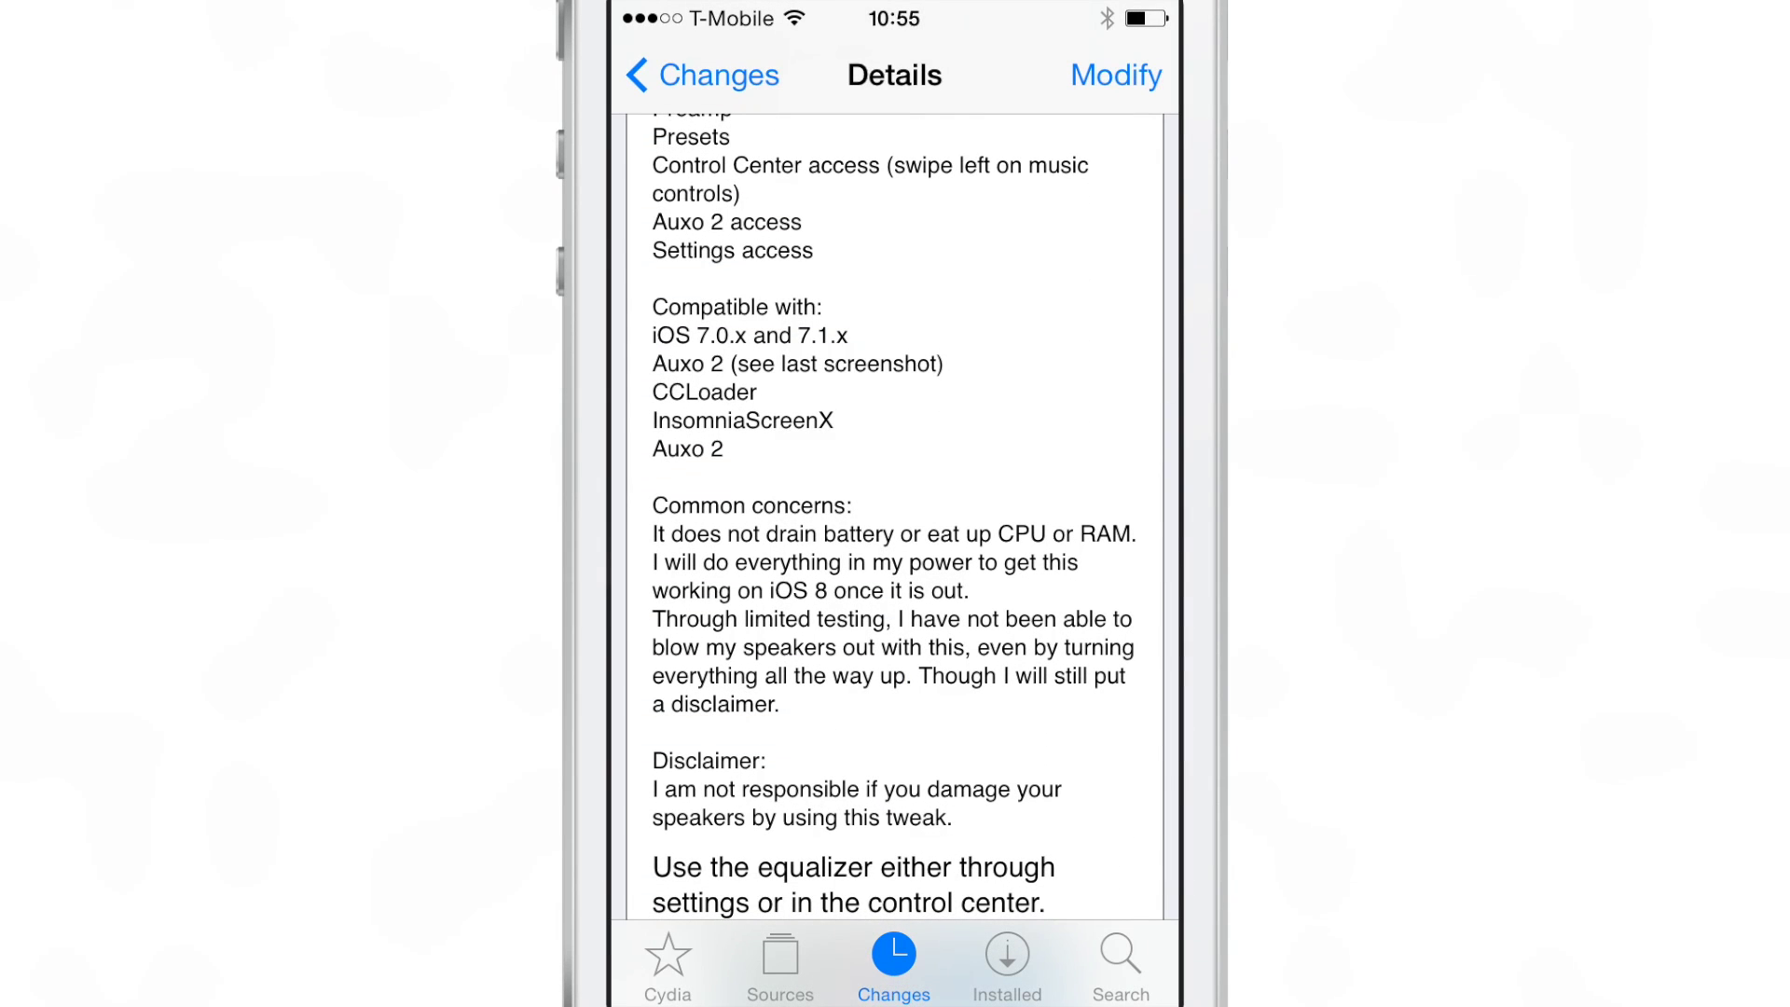
{"action": "scroll", "coordinate": [896, 559], "scroll_direction": "down", "scroll_amount": 2}
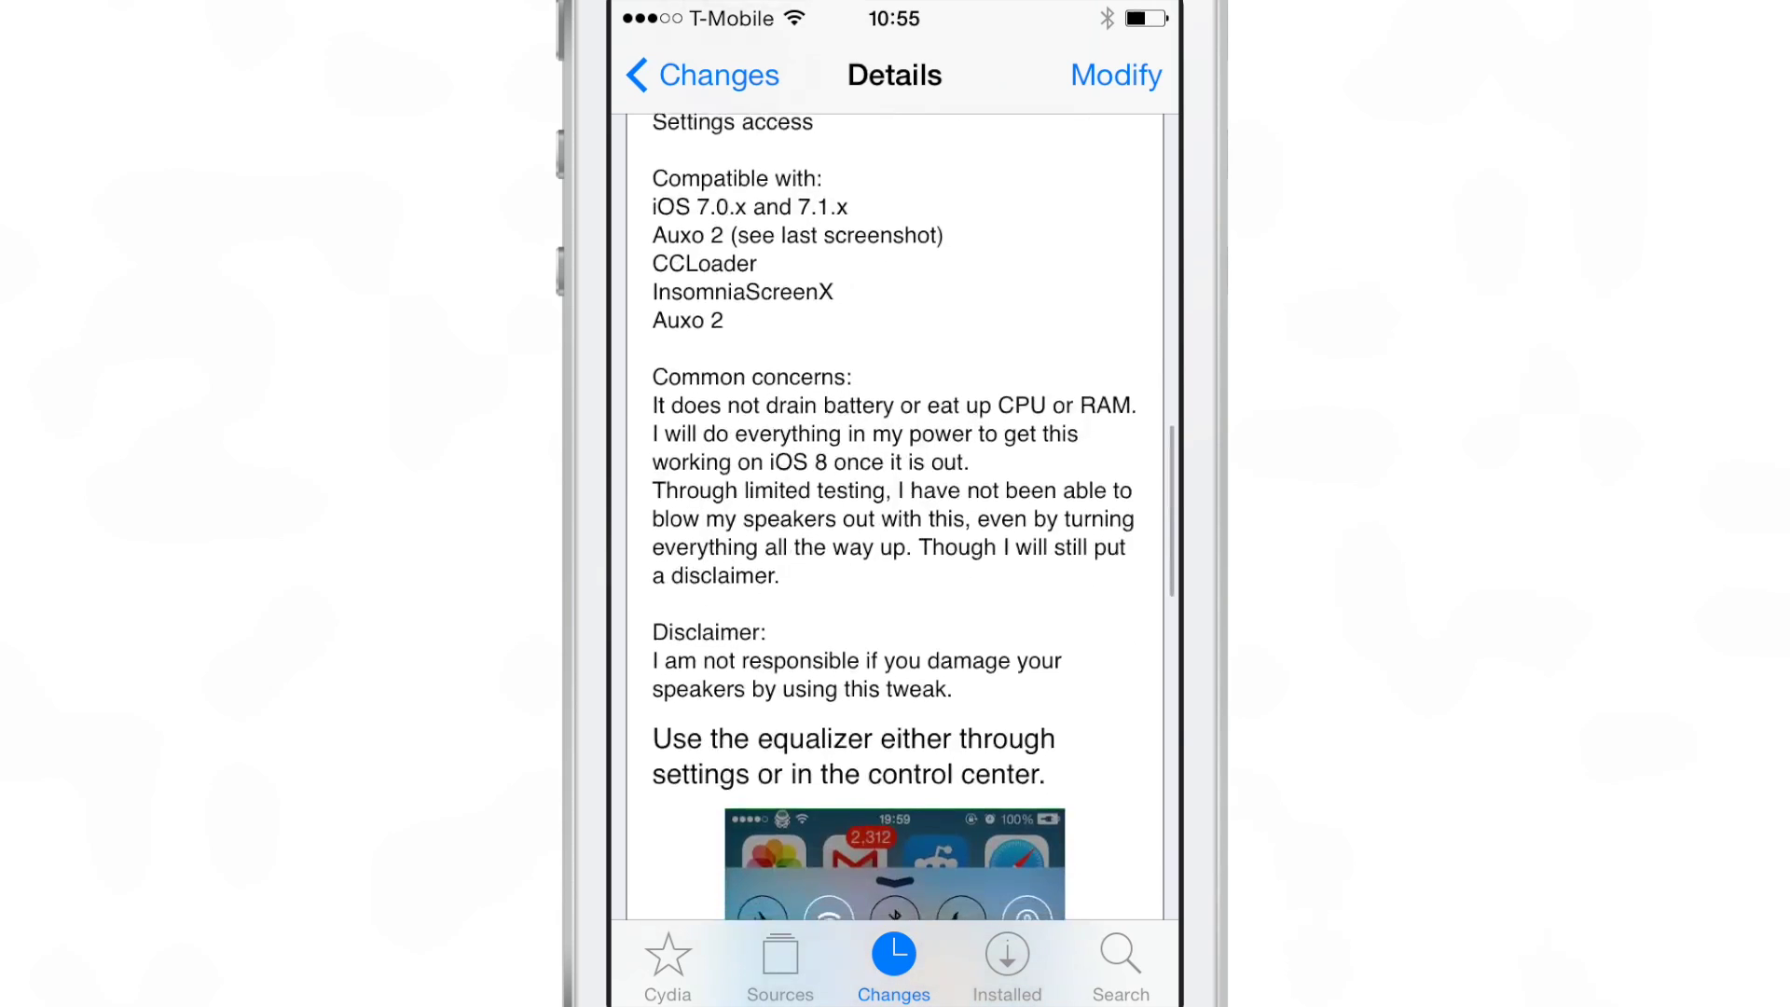
- Return to the top of the EqualizerEverywhere Cydia page after reading its description
{"action": "left_click", "coordinate": [895, 19]}
{"action": "scroll", "coordinate": [895, 560], "scroll_direction": "up", "scroll_amount": 5}
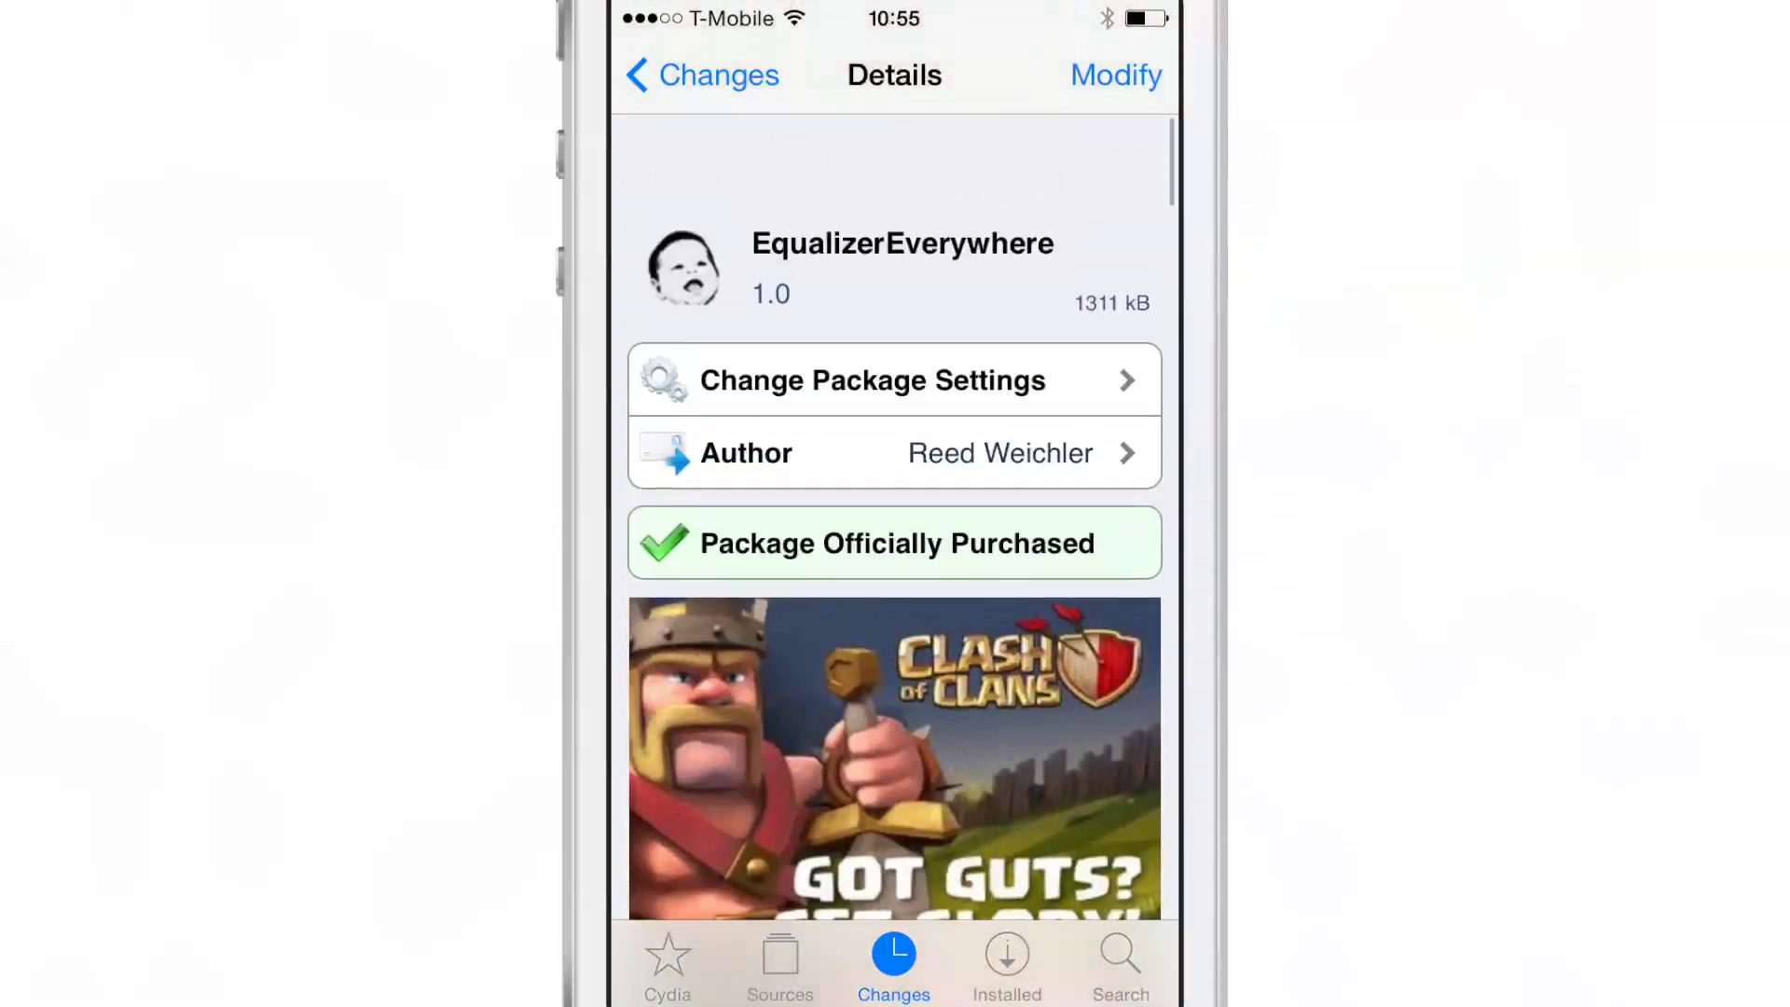